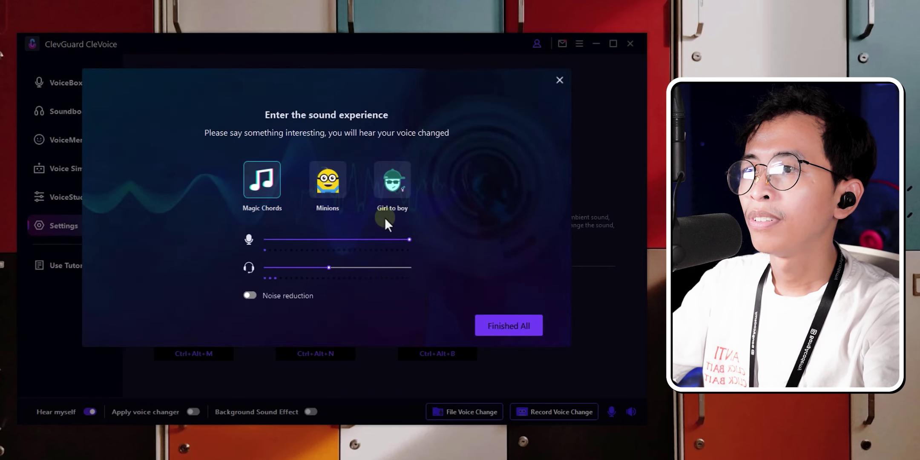
Try the Minions and Girl to boy sample voices and finish the sound experience setup
click(327, 187)
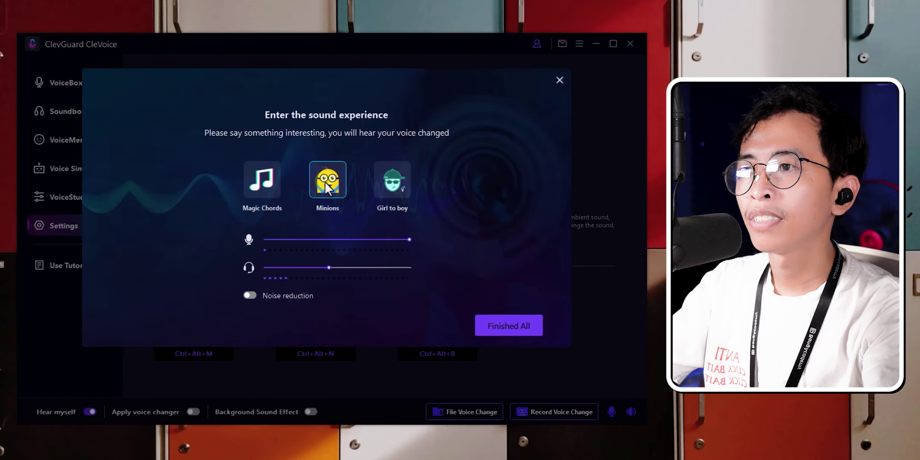
click(377, 190)
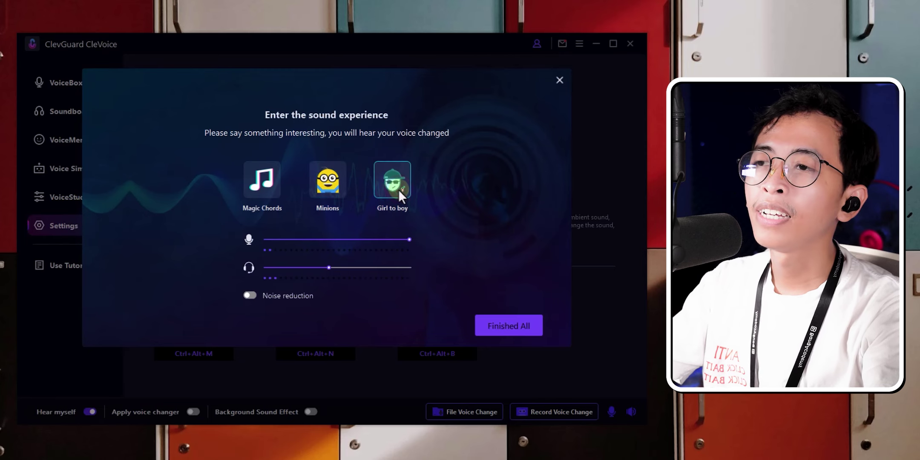
click(315, 195)
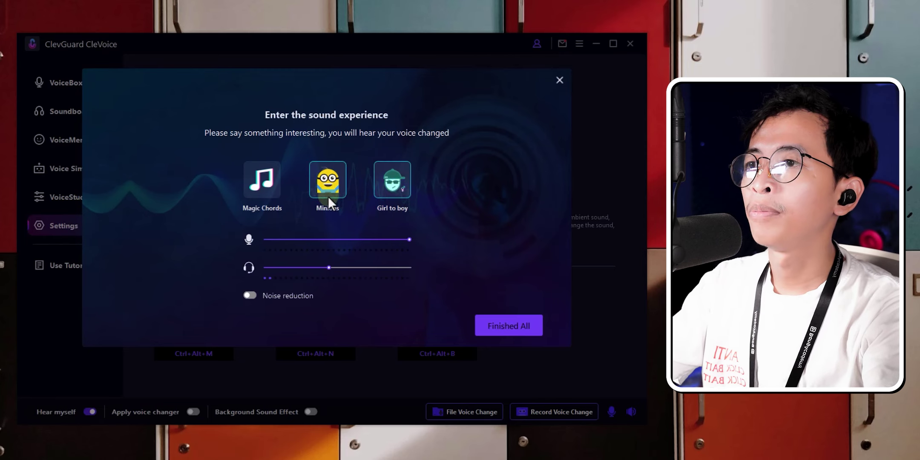
click(482, 326)
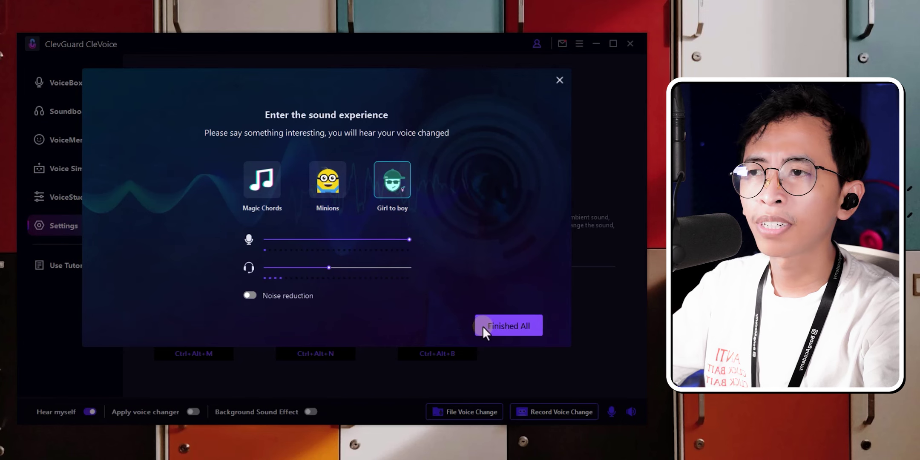
click(536, 324)
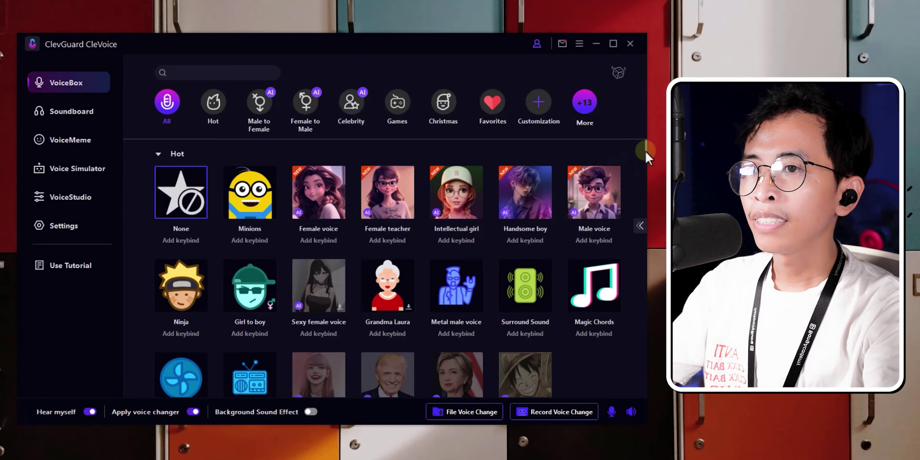
Look through the Male to Female and Female to Male voices and try the Little boy voice
drag(645, 151, 648, 164)
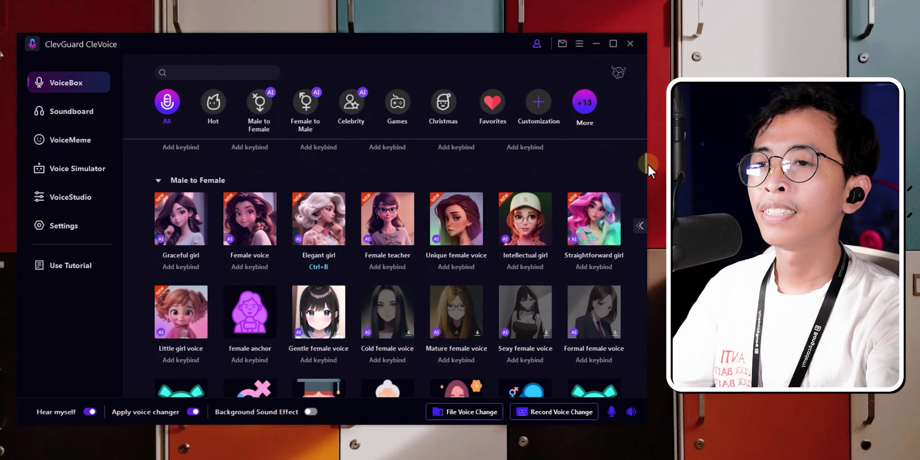
drag(648, 164, 650, 150)
scroll(470, 211, down, 5)
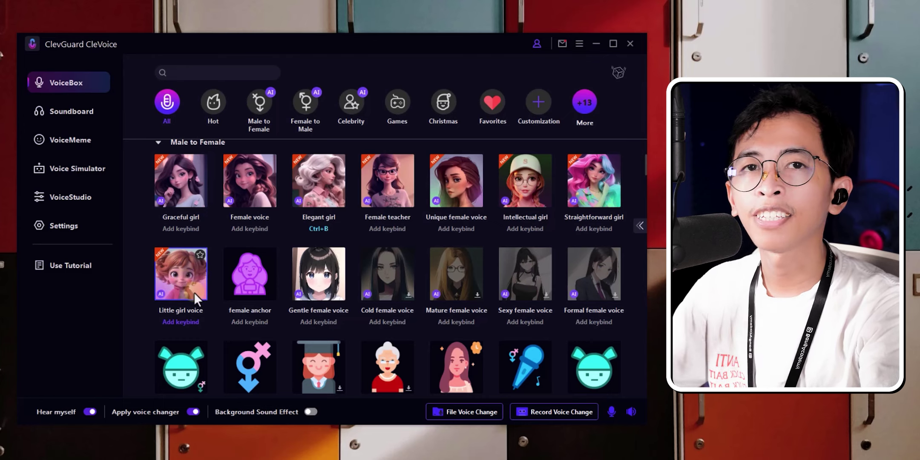
scroll(363, 263, down, 2)
scroll(354, 266, down, 7)
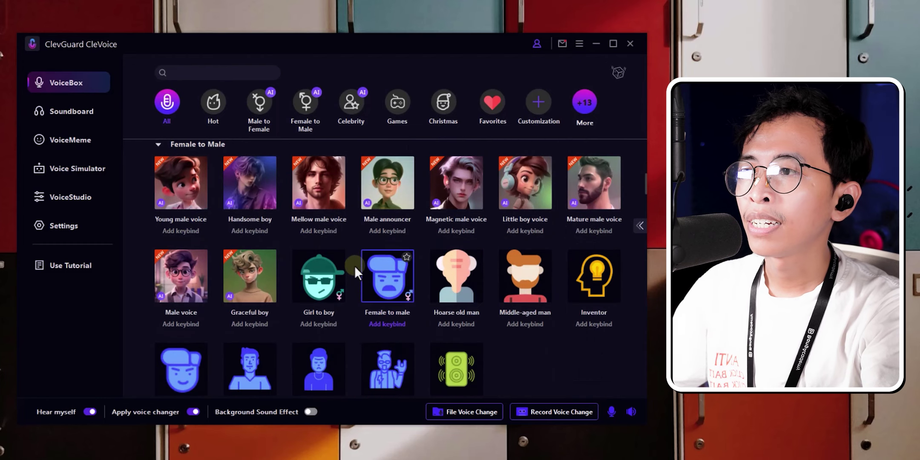
click(523, 194)
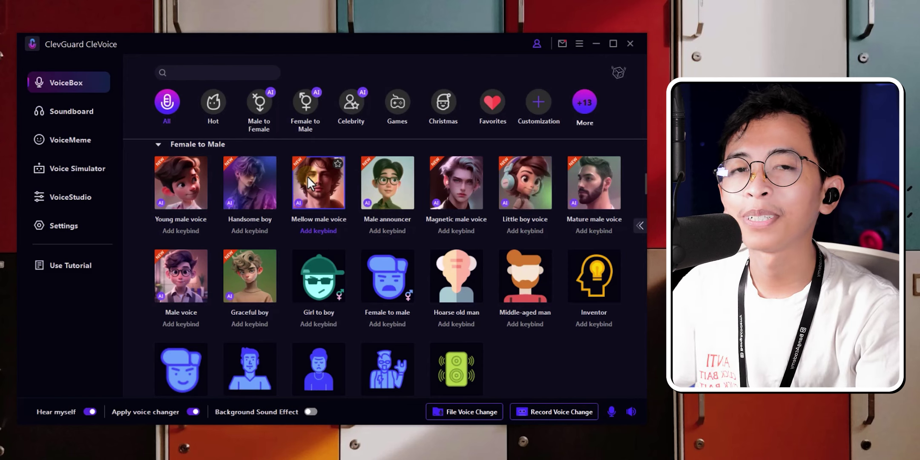
Try the Minions and Ninja voices from the Hot category of the VoiceBox
scroll(379, 260, up, 2)
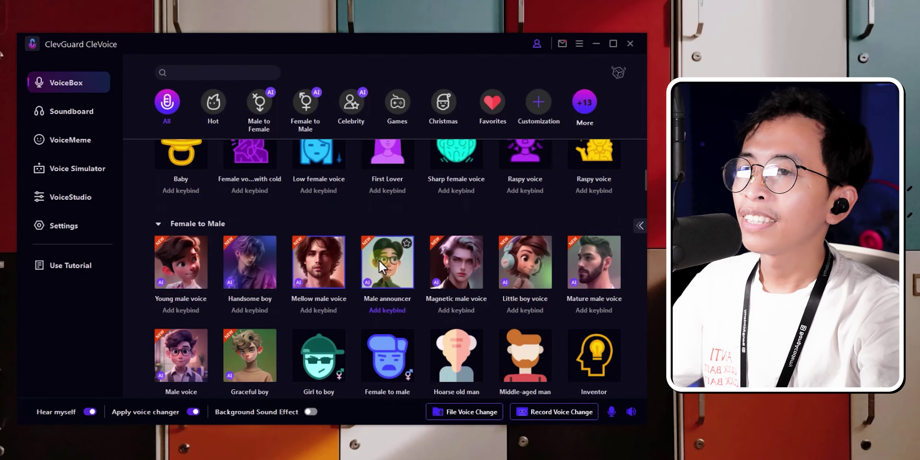
scroll(379, 259, up, 8)
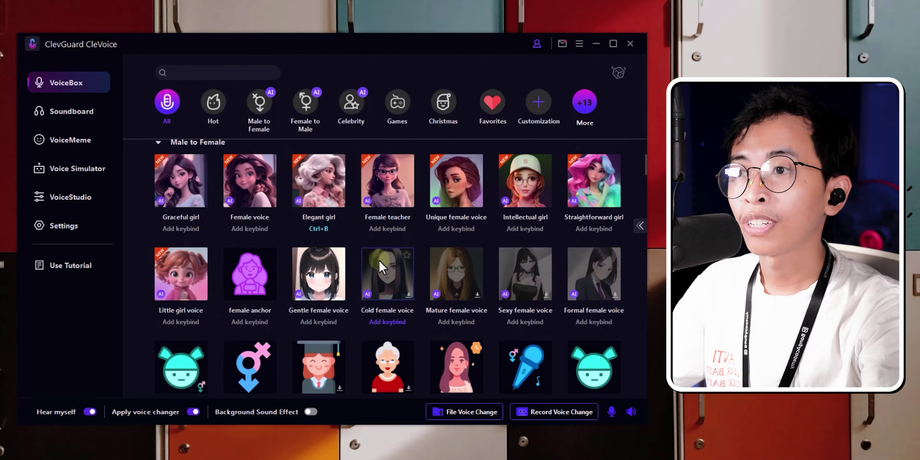
scroll(378, 260, up, 2)
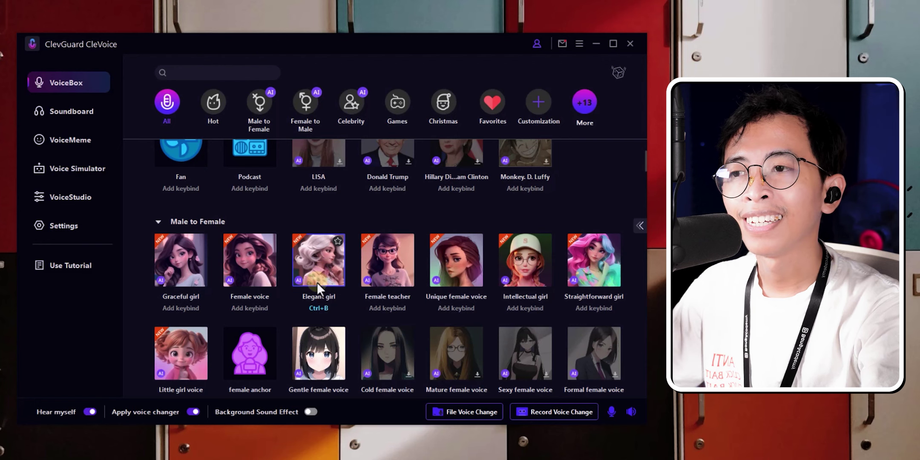
scroll(317, 282, up, 6)
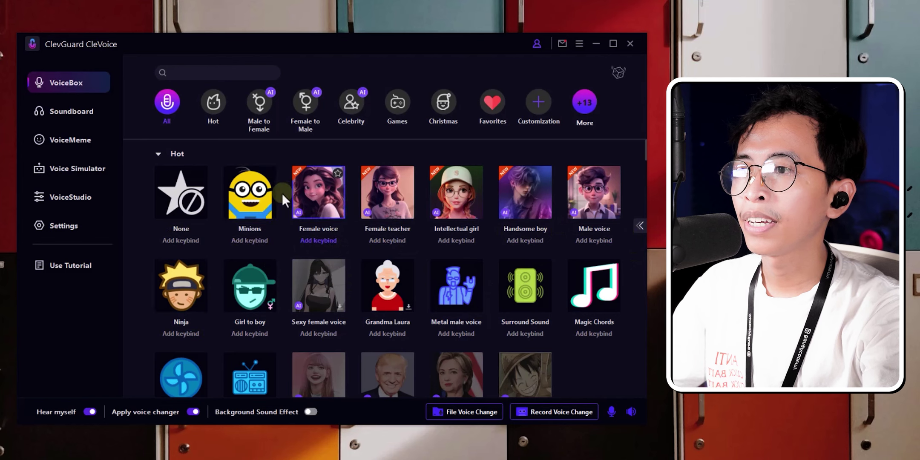
click(249, 207)
click(247, 206)
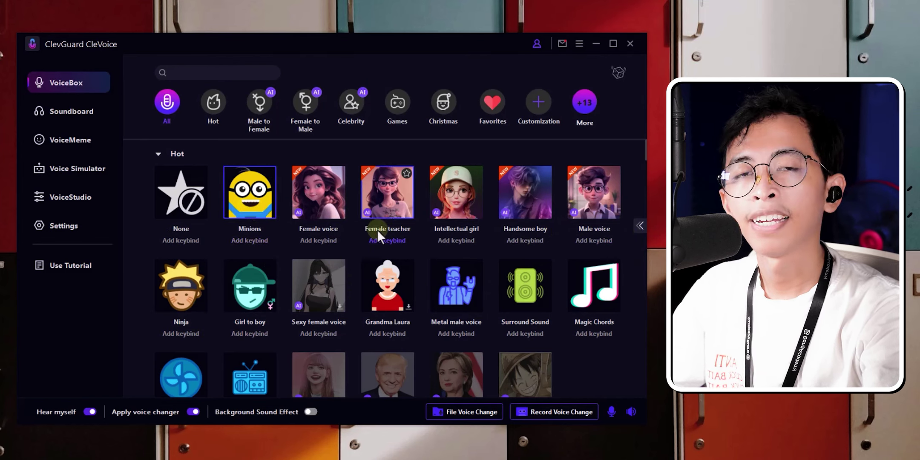
click(185, 290)
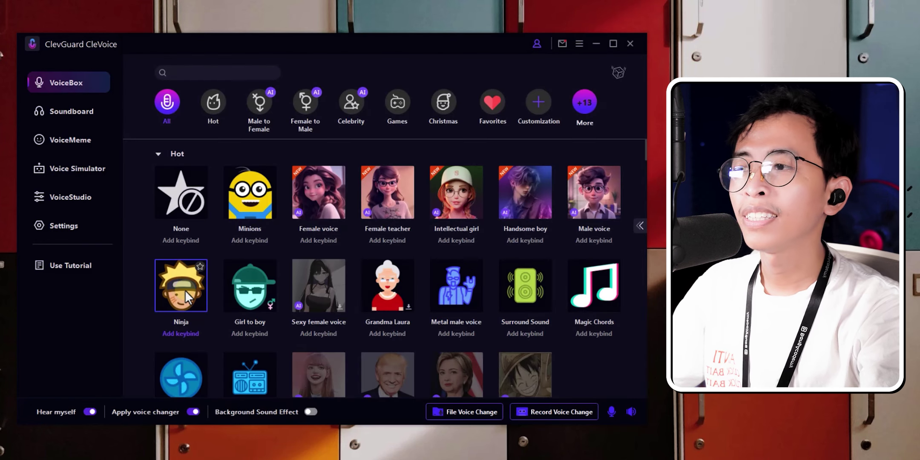
Examine the range of voices in the full VoiceBox library, including the Celebrity category and the character voices
scroll(457, 262, down, 10)
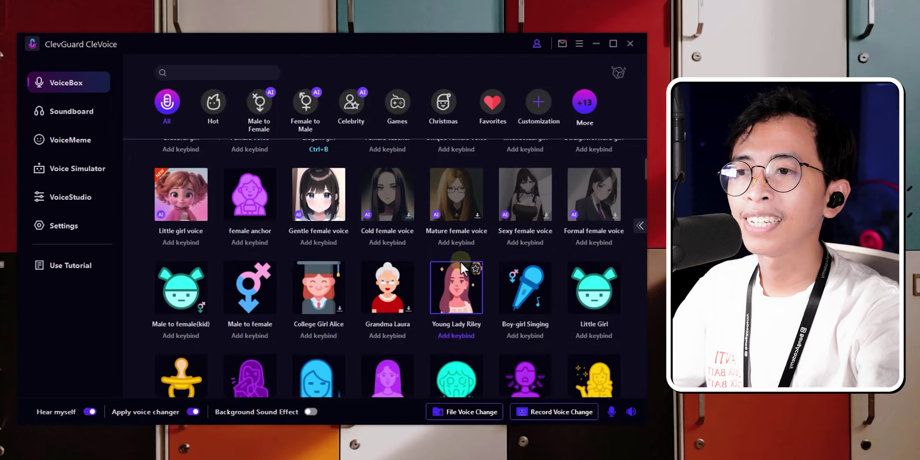
scroll(459, 263, down, 10)
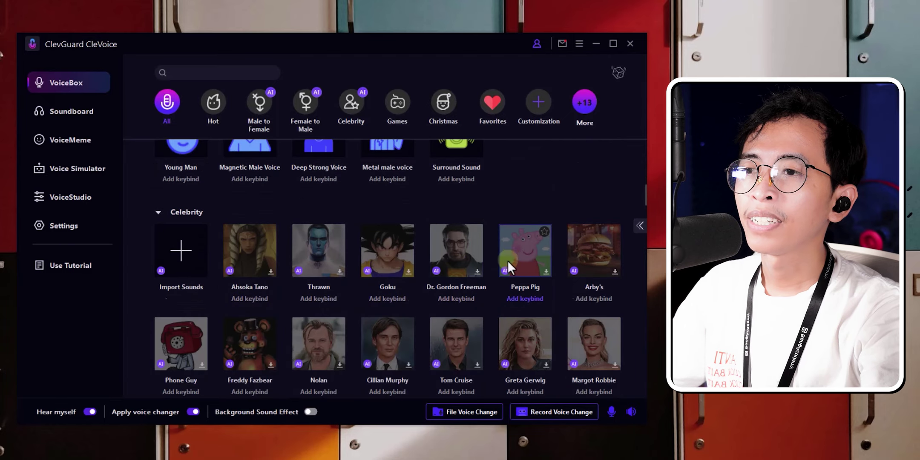
scroll(284, 243, down, 4)
scroll(402, 240, down, 10)
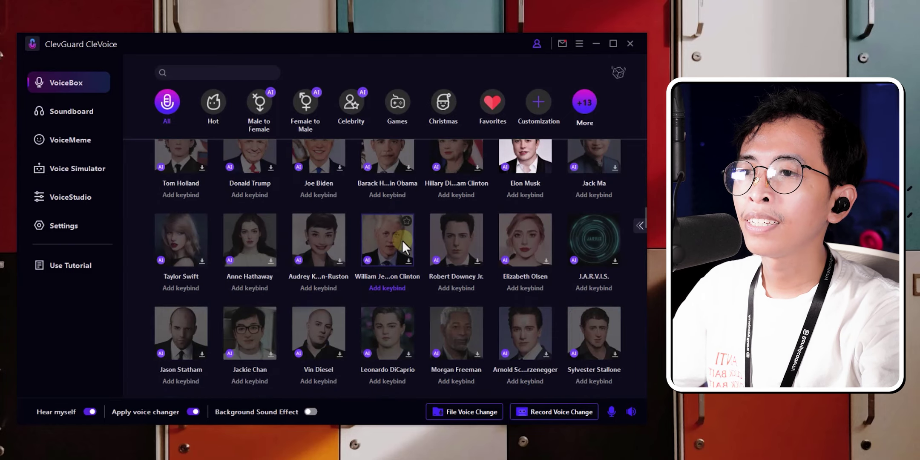
scroll(402, 240, down, 10)
scroll(388, 286, up, 4)
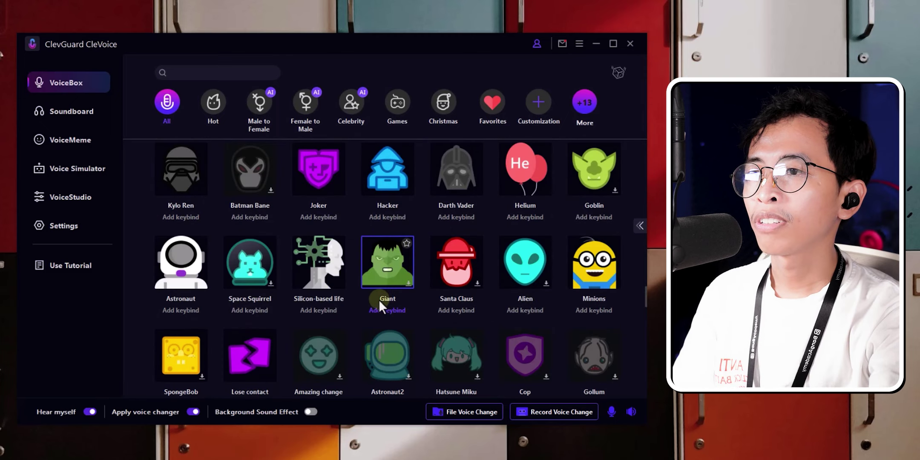
scroll(379, 300, up, 10)
scroll(379, 299, up, 10)
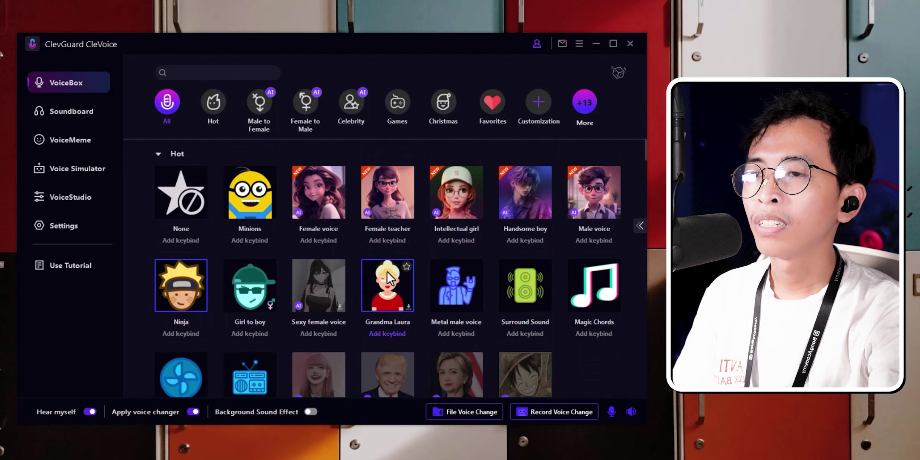
Assign the keybind Ctrl+A to the Little boy voice in the Female to Male category
scroll(461, 235, down, 10)
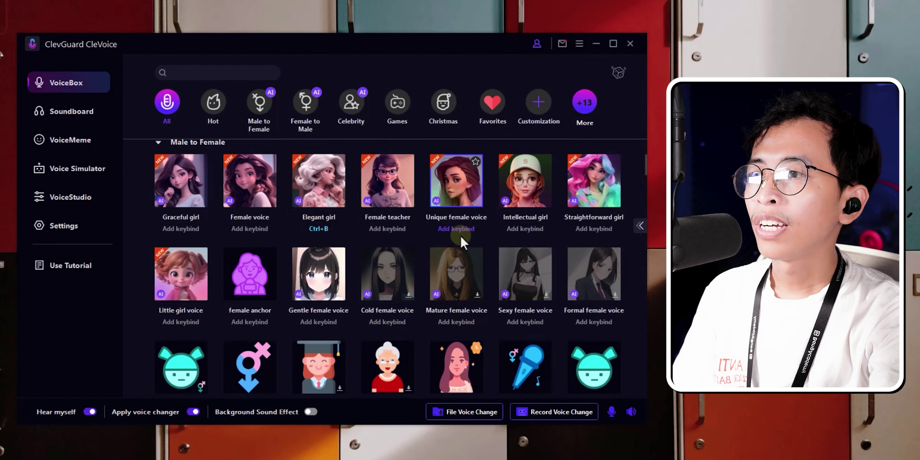
scroll(460, 235, down, 3)
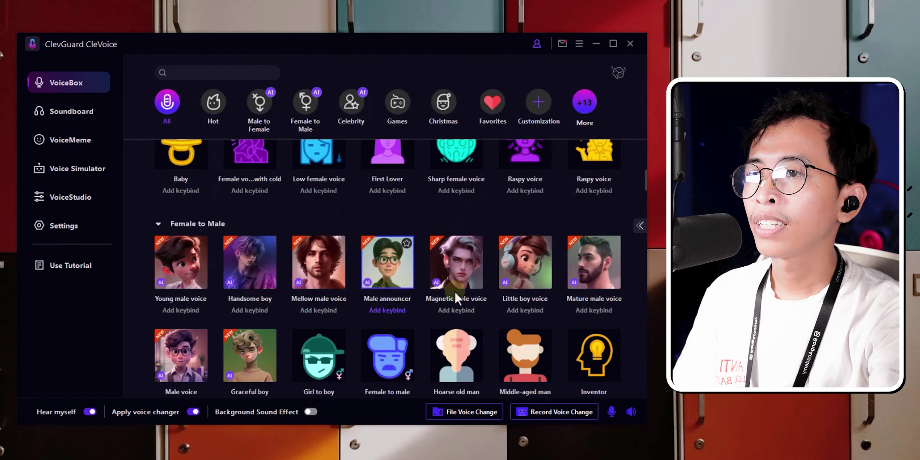
click(520, 313)
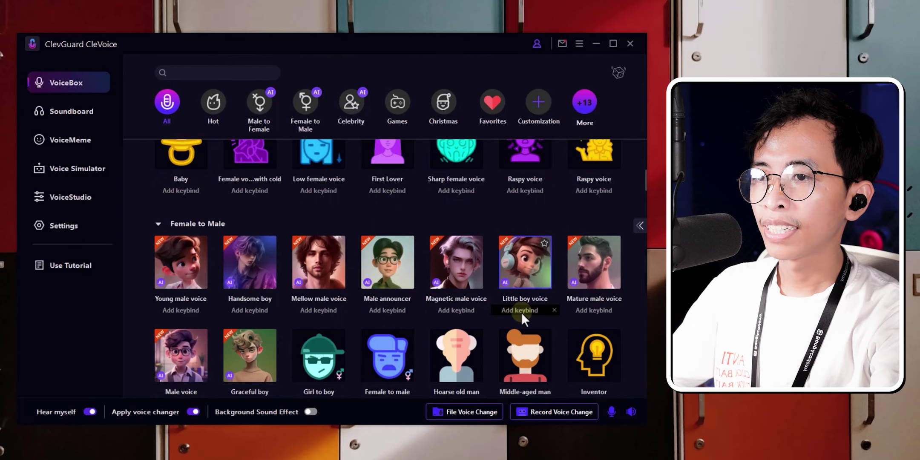
key(ctrl+a)
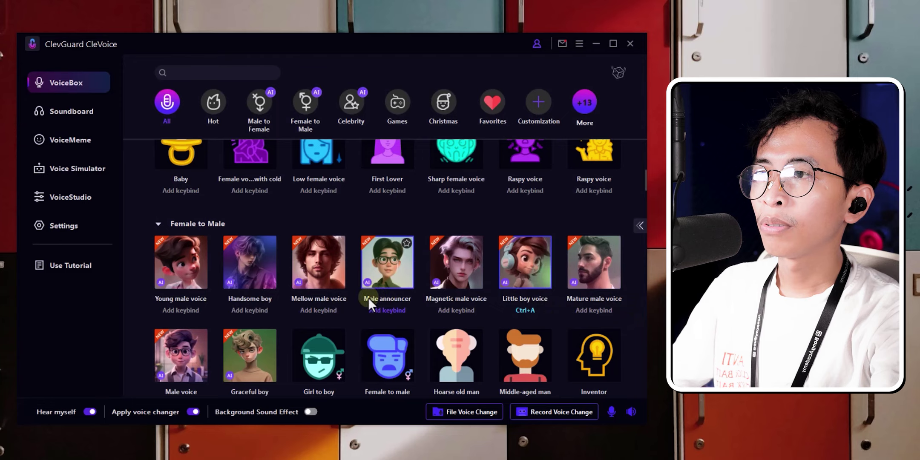
Switch to the Little boy voice and on to the Elegant girl voice using their assigned keybinds
scroll(367, 298, up, 4)
scroll(363, 299, up, 2)
click(321, 228)
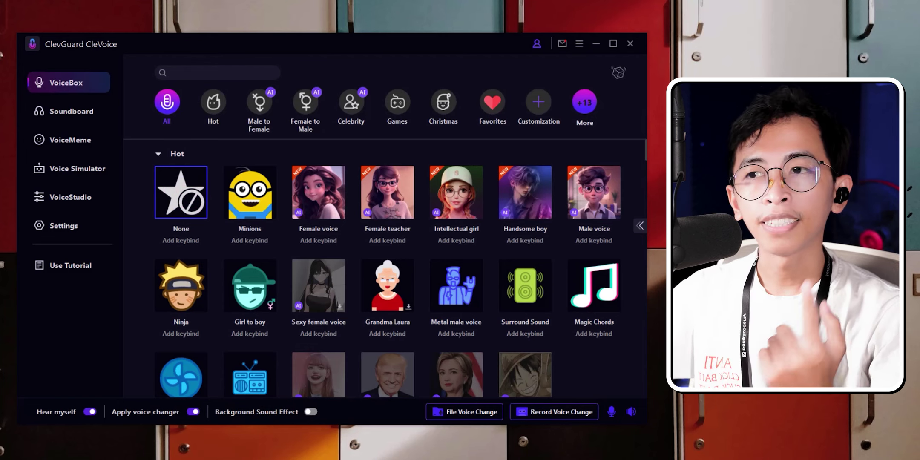
key(ctrl+a)
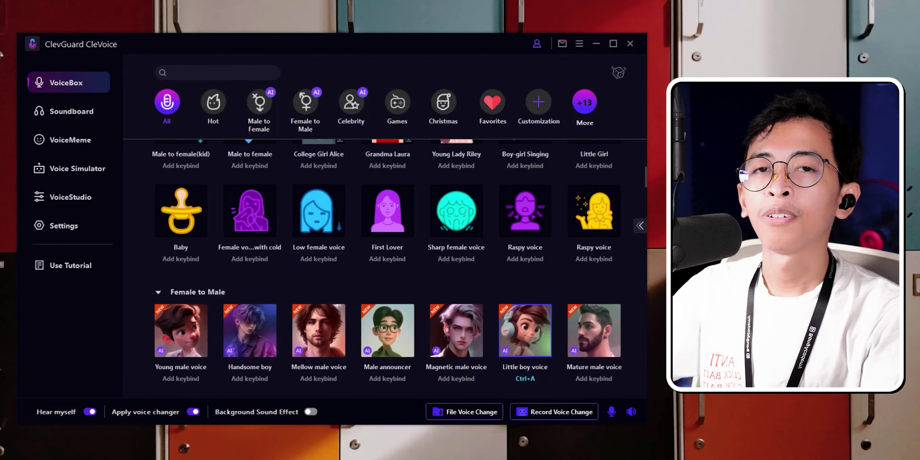
key(ctrl+b)
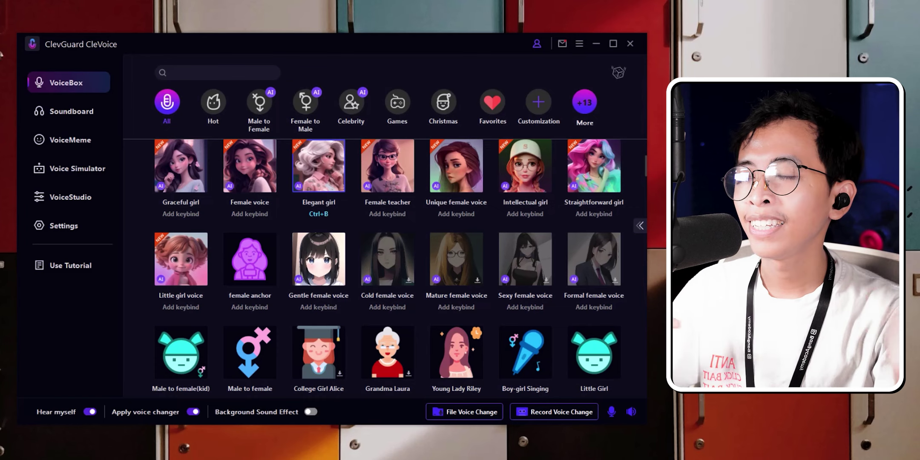
Preview the Drum roll, Punch and Derp sound effects in the Soundboard
click(61, 110)
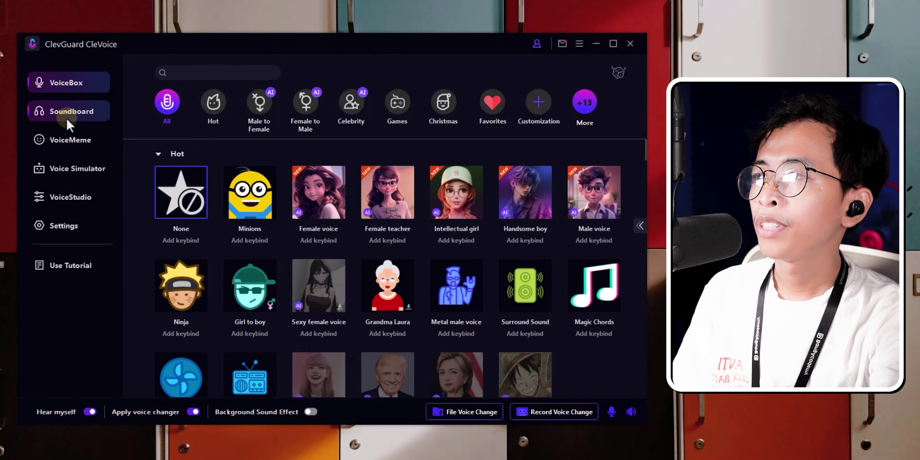
click(66, 116)
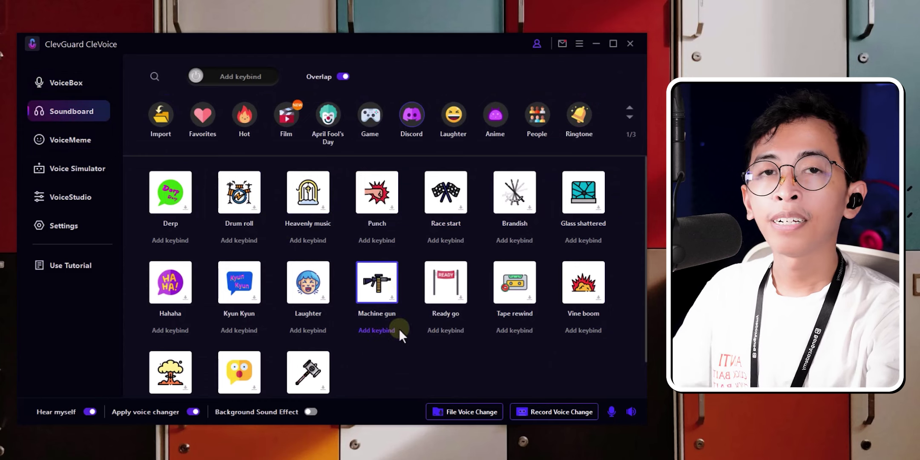
click(239, 199)
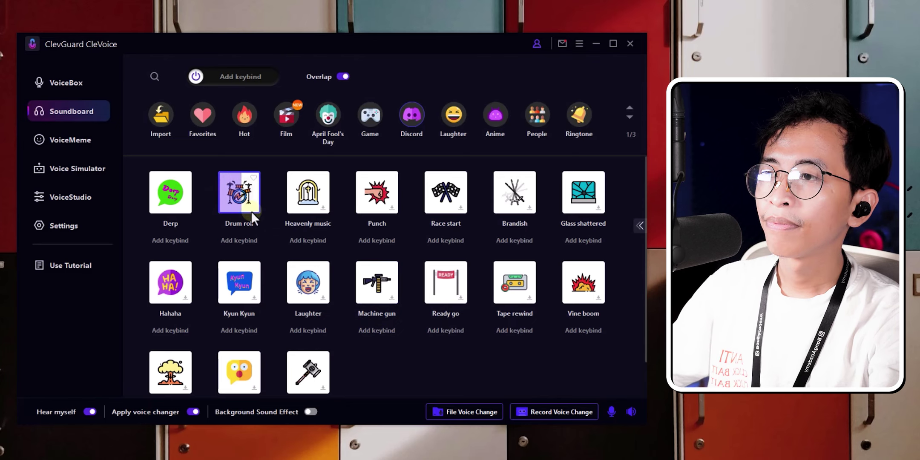
click(370, 198)
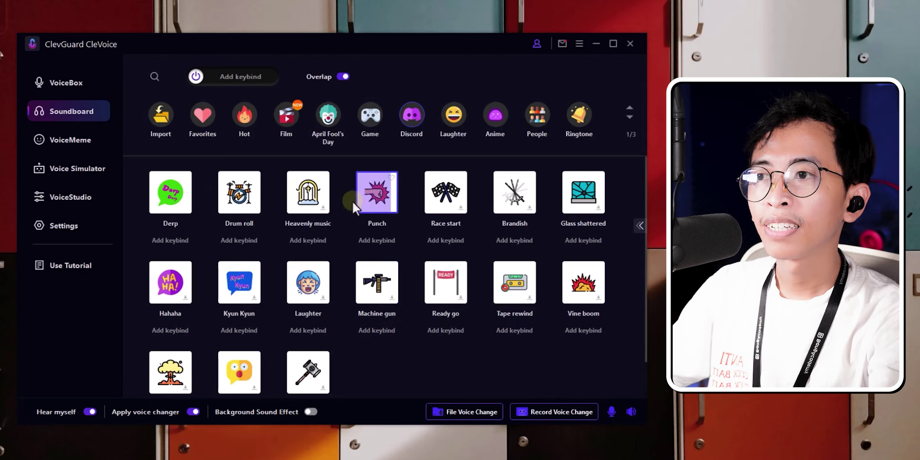
click(170, 203)
scroll(329, 302, down, 1)
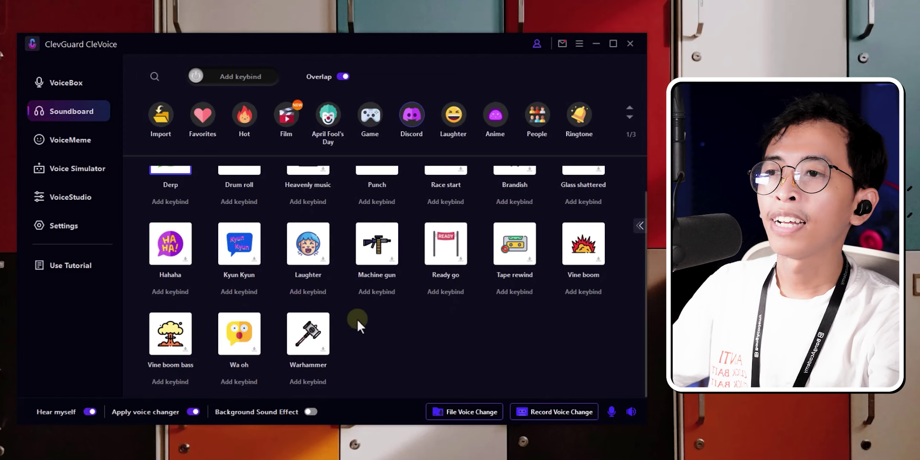
scroll(357, 320, up, 1)
Preview the Batman and Fart 1 sound effects in the Soundboard's Hot category
click(246, 122)
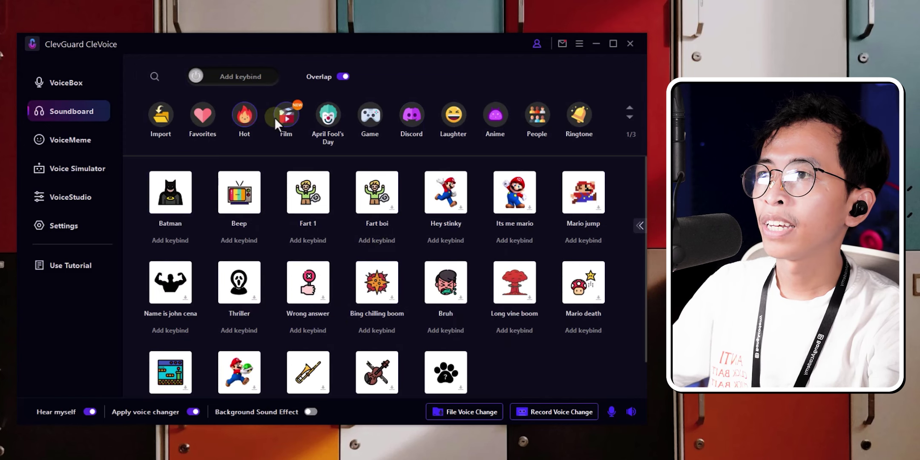
click(274, 117)
click(241, 120)
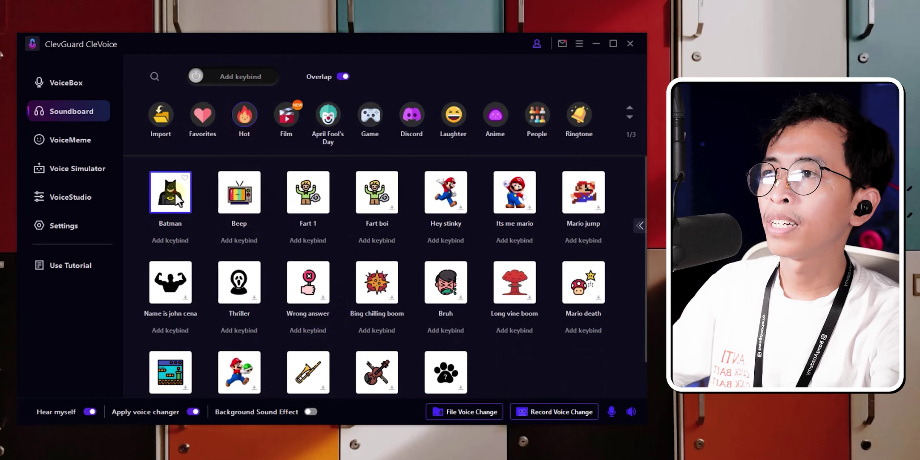
click(177, 197)
click(308, 197)
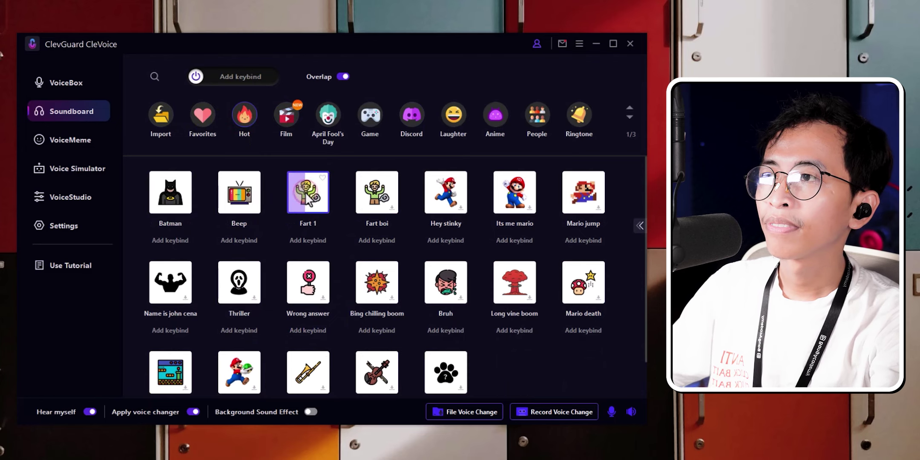
Preview the Hello, Hey guys and Hey what's up clips in VoiceMeme's Egirl category
click(82, 138)
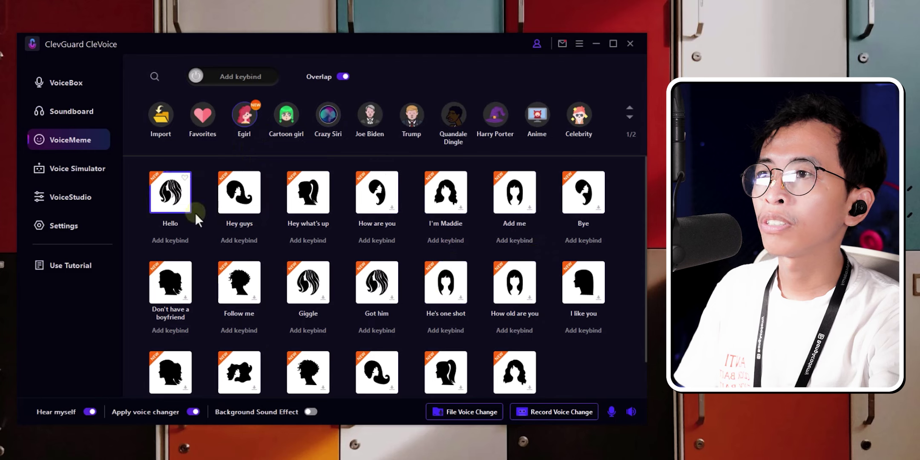
click(168, 206)
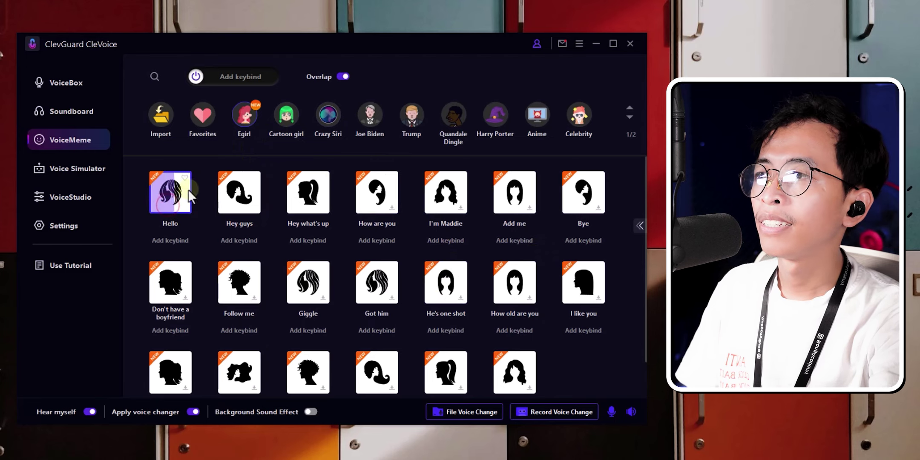
click(250, 208)
click(328, 208)
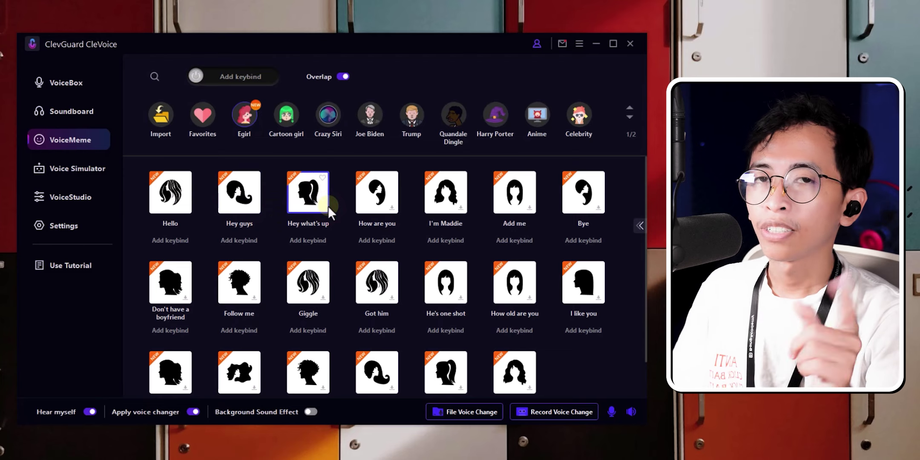
Record a short speech clip in the Voice Simulator, convert it to the Donald Trump celebrity voice, and close the simulator
click(68, 174)
click(346, 354)
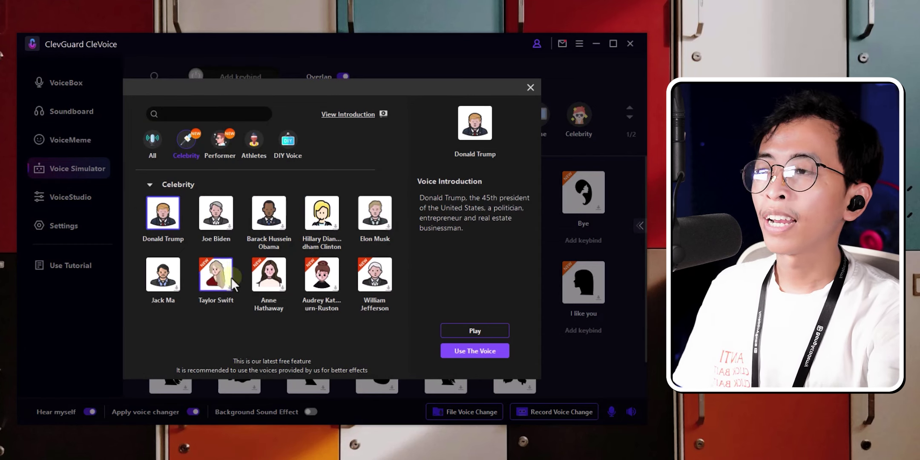
click(163, 213)
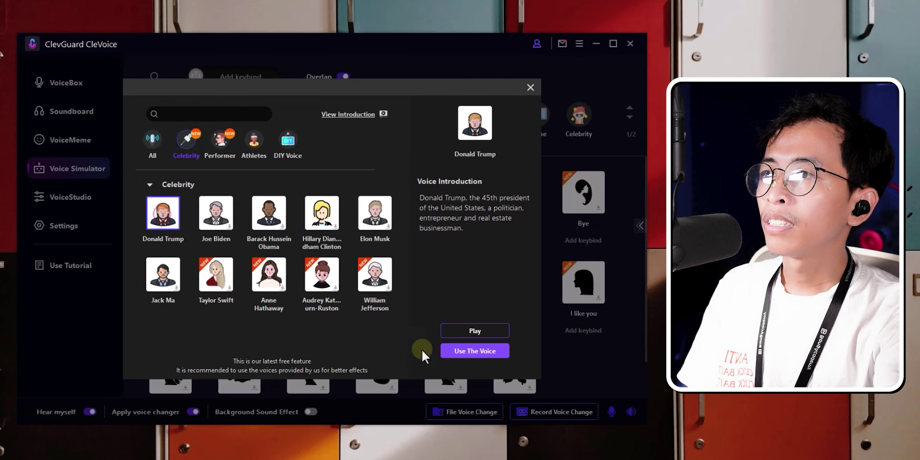
click(454, 353)
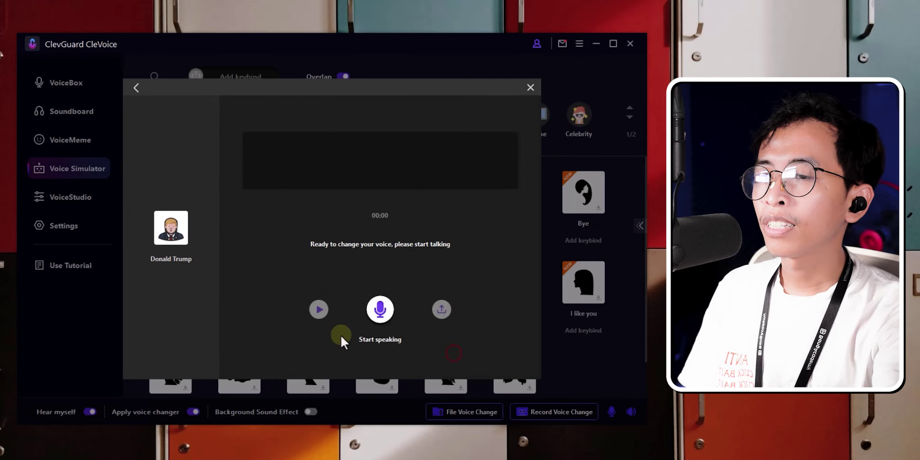
click(381, 310)
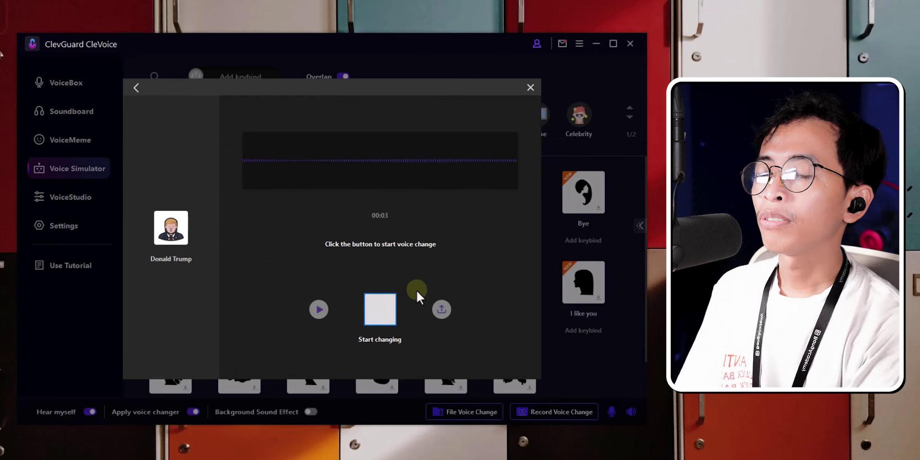
click(373, 314)
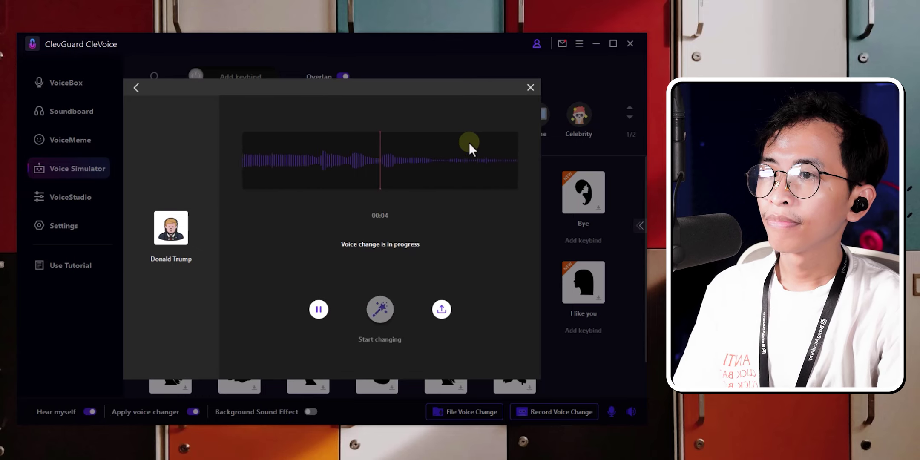
click(528, 88)
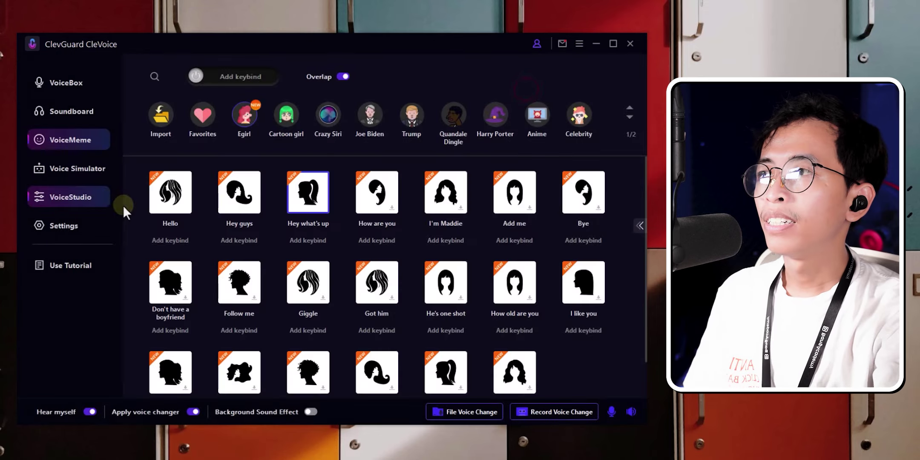
Enable the 3-EQ effect in VoiceStudio and look through the list of available effects
click(101, 203)
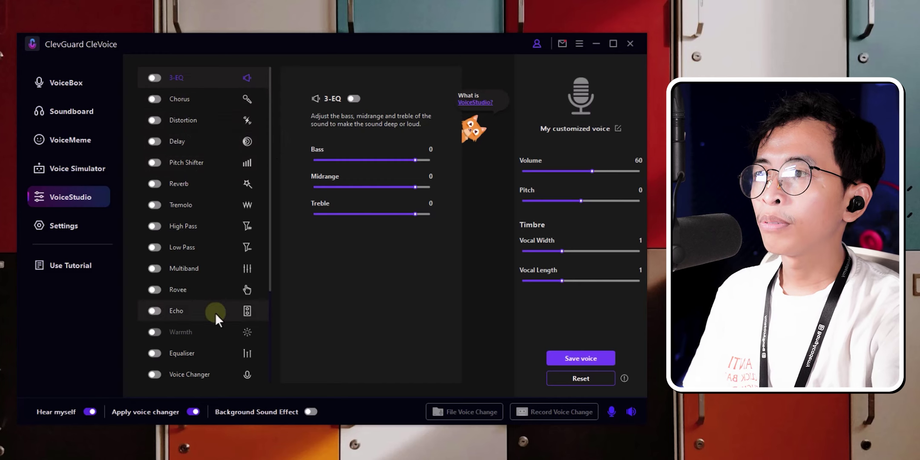
click(154, 78)
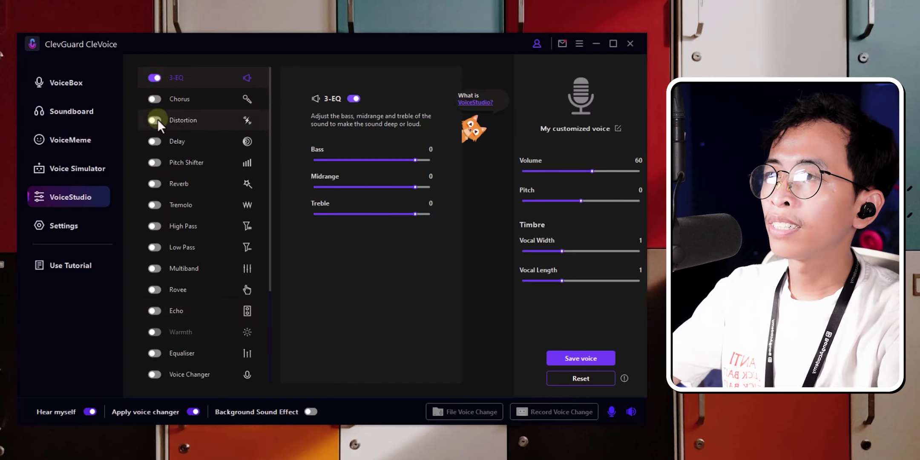
scroll(183, 216, down, 3)
scroll(198, 282, up, 3)
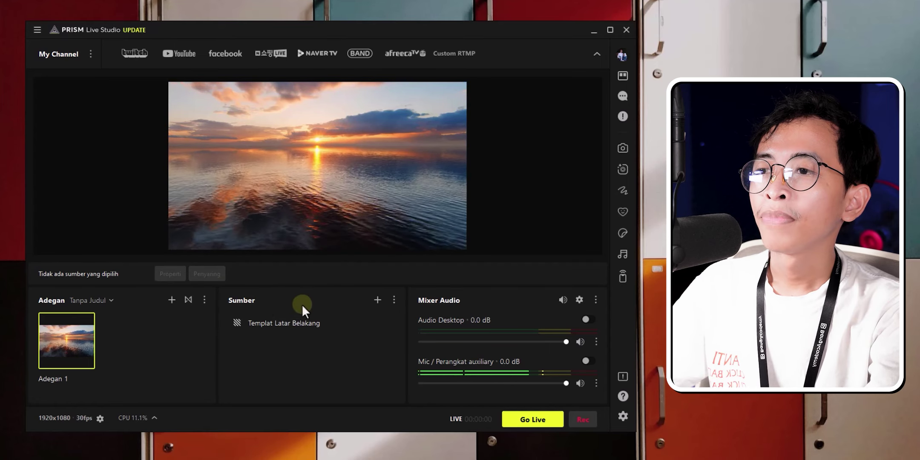
In PRISM Live Studio, add a new audio input capture source (Penangkap Input Audio) named "Voice Changer"
click(377, 300)
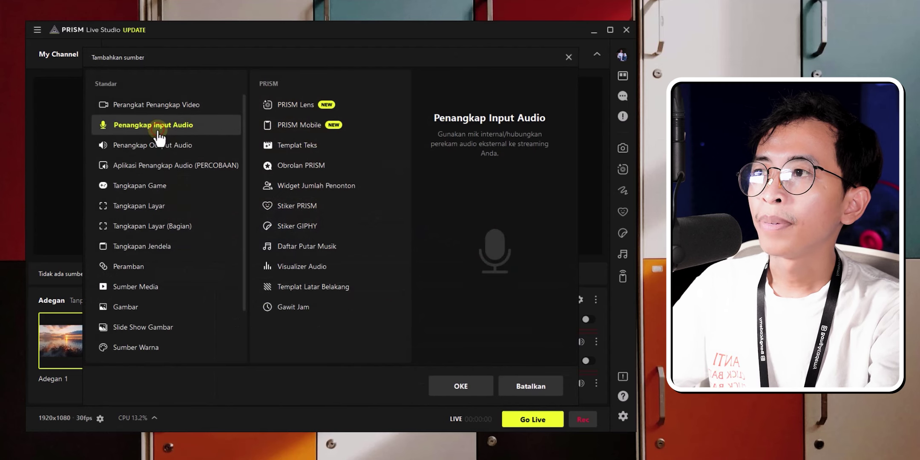
click(460, 390)
text(Voice Changer)
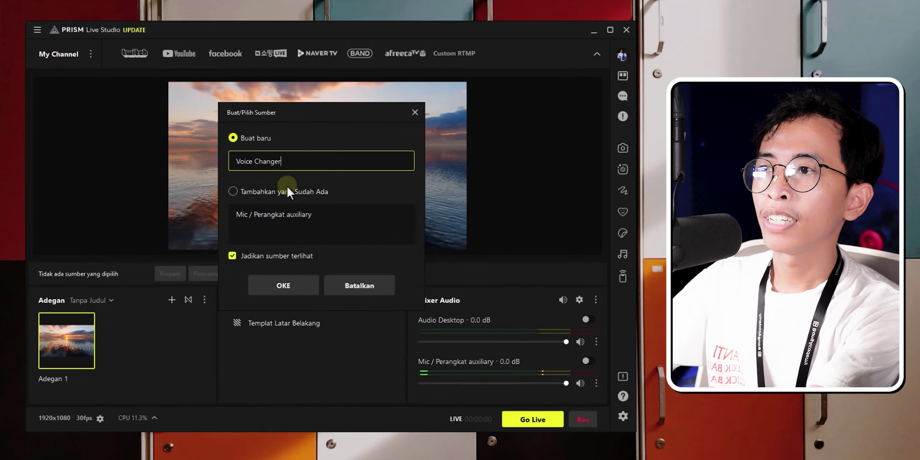
click(290, 286)
Set the Voice Changer source's device to Microphone (Voice Changer Virtual Audio Device (WDM)) and check the source in the audio mixer
click(257, 192)
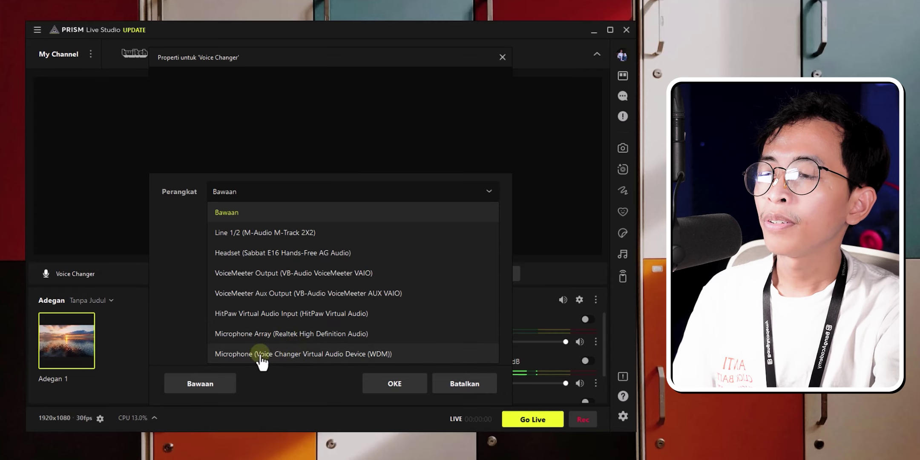
click(344, 354)
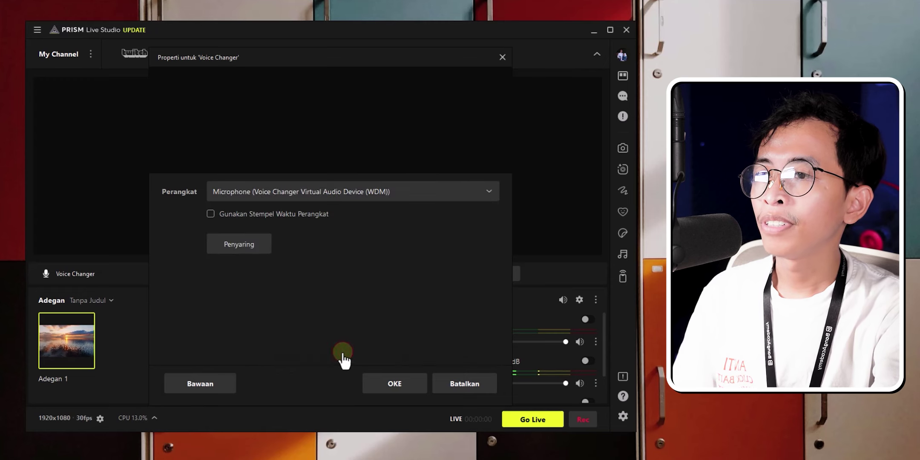
click(377, 385)
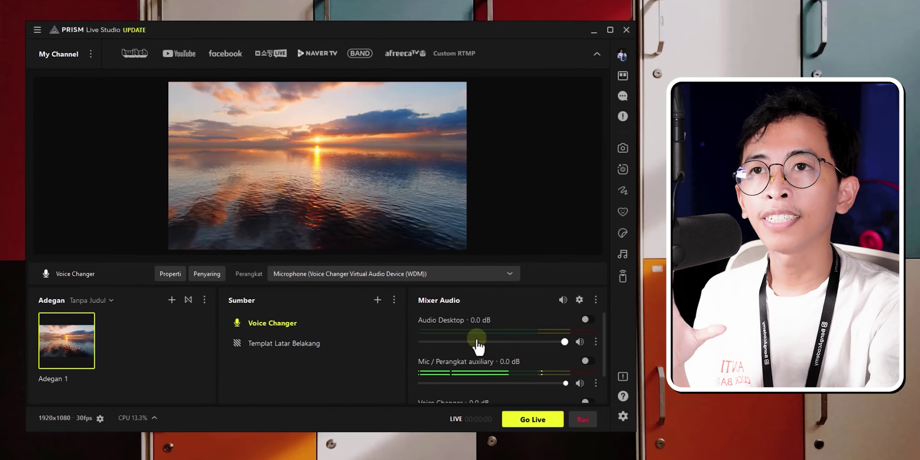
scroll(478, 345, down, 1)
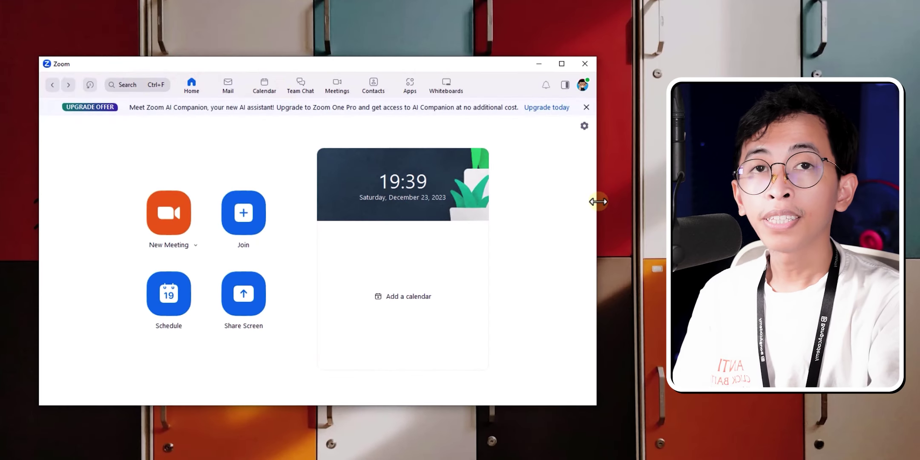
In Zoom's audio settings, select Microphone (Voice Changer Virtual Audio Device (WDM)) as the microphone
click(585, 126)
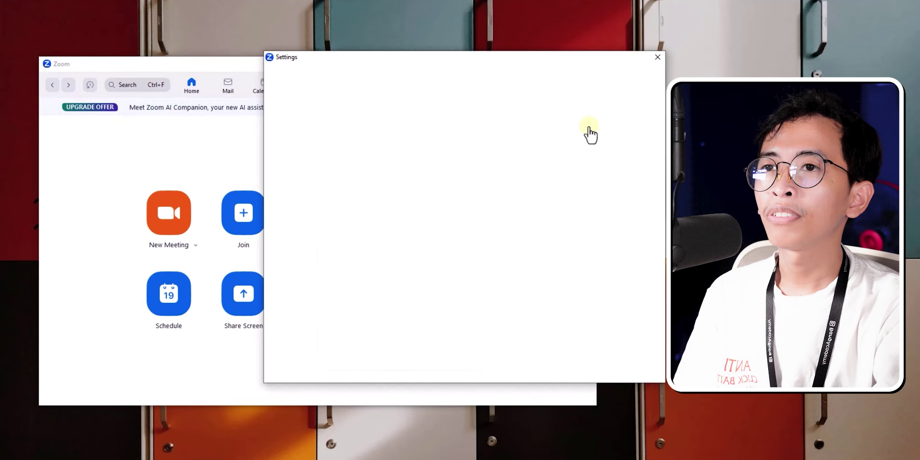
click(158, 164)
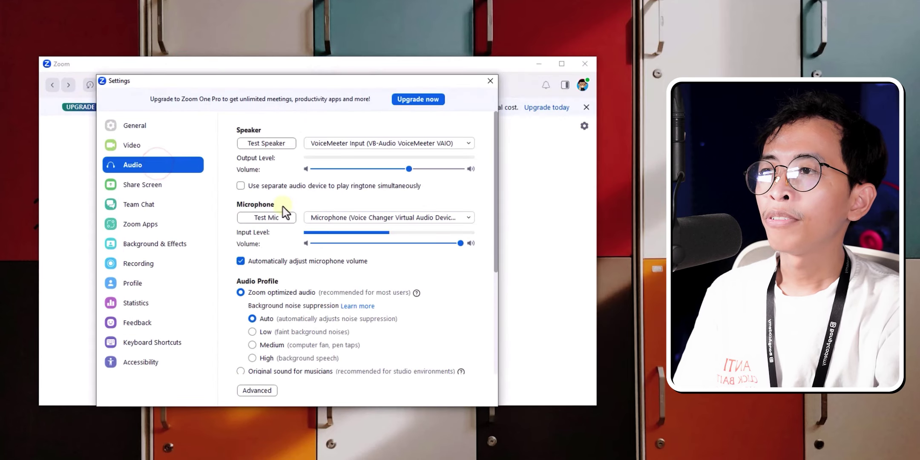
click(368, 218)
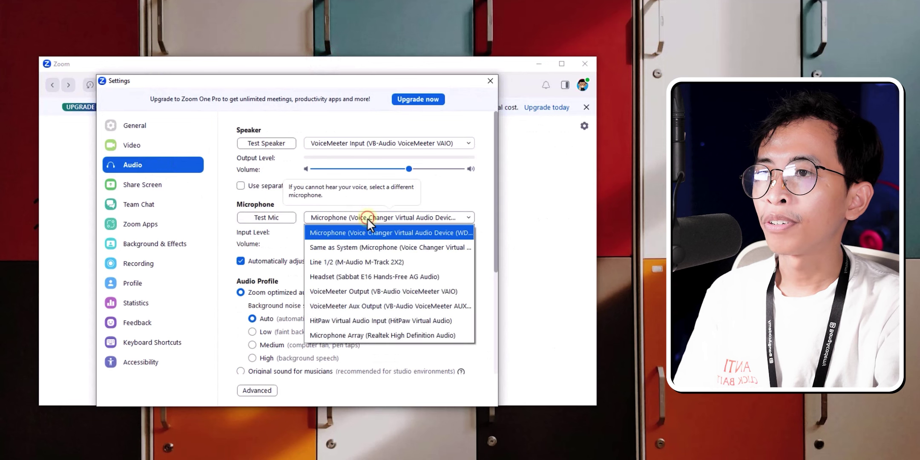
click(424, 235)
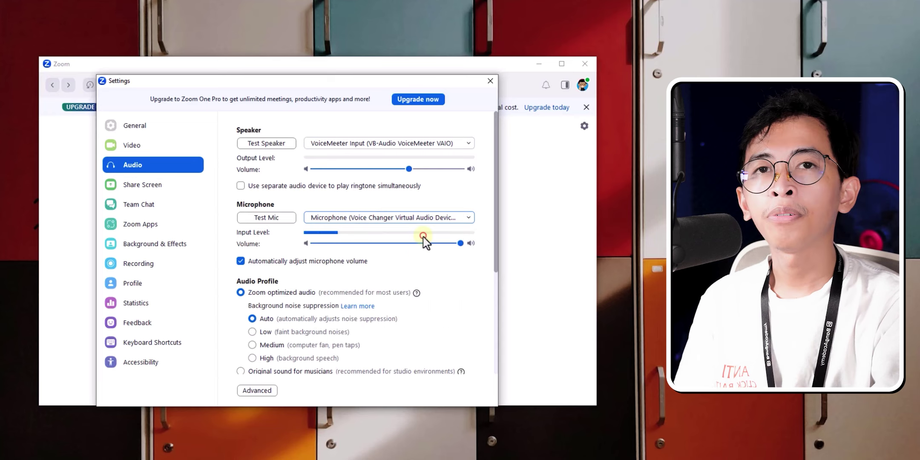